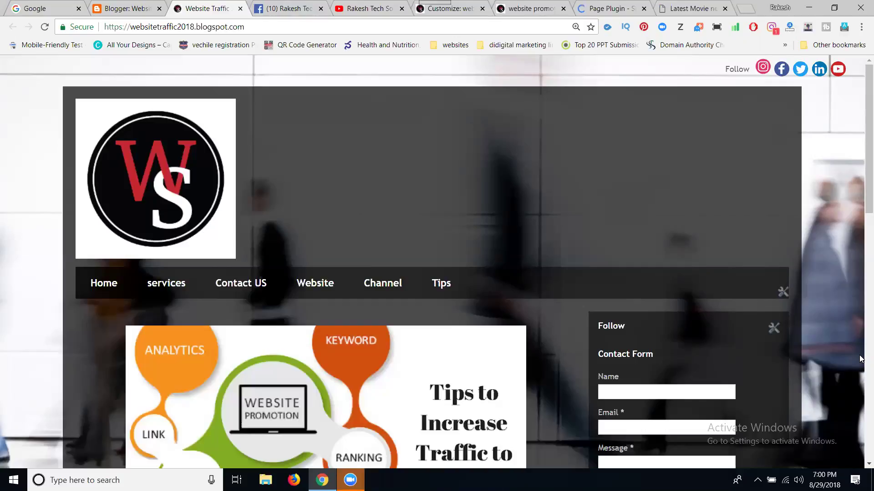
# Step: Examine the Facebook page widget under Videos on the southreelnews.com homepage as a reference
pyautogui.click(665, 12)
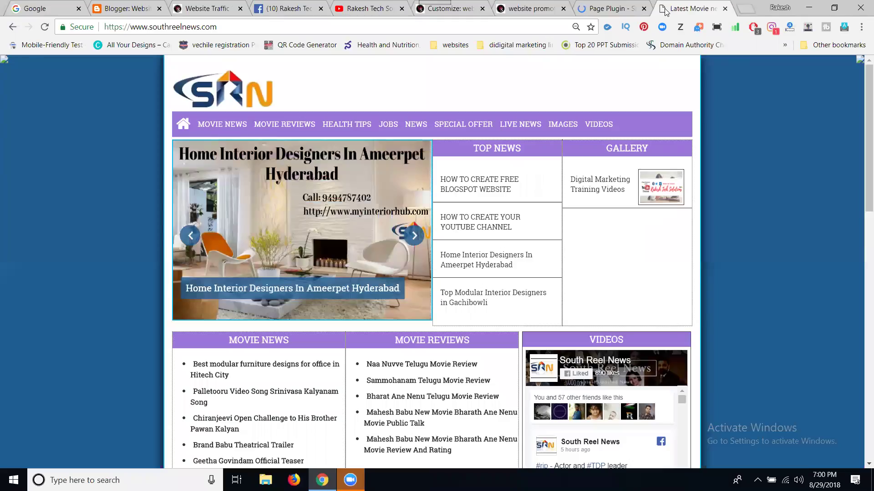
pyautogui.scroll(-3, 656, 195)
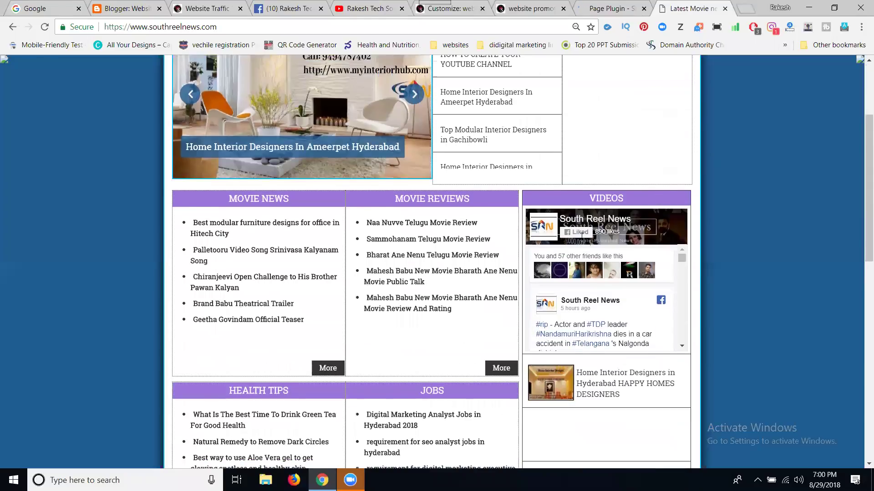
pyautogui.scroll(-2, 587, 245)
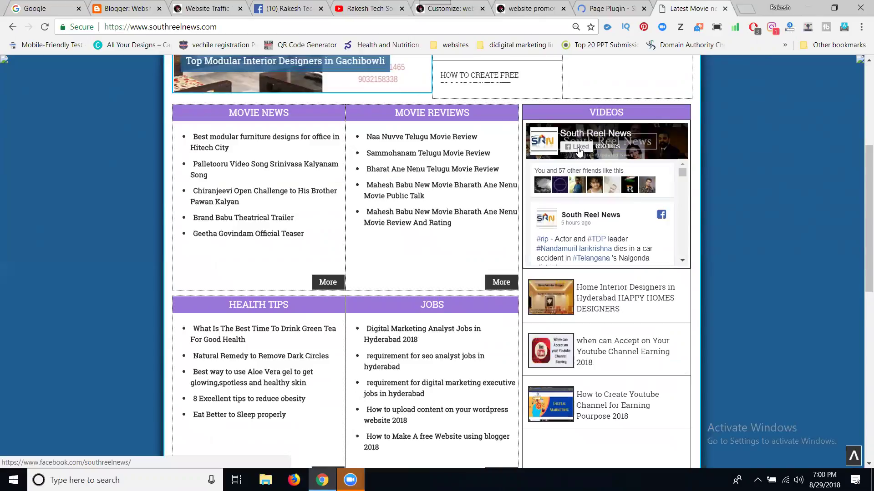
# Step: Review the sidebar gadgets of the websitetraffic2018 blog, from the contact form down to the About Me profile
pyautogui.hotkey('ctrl', '3')
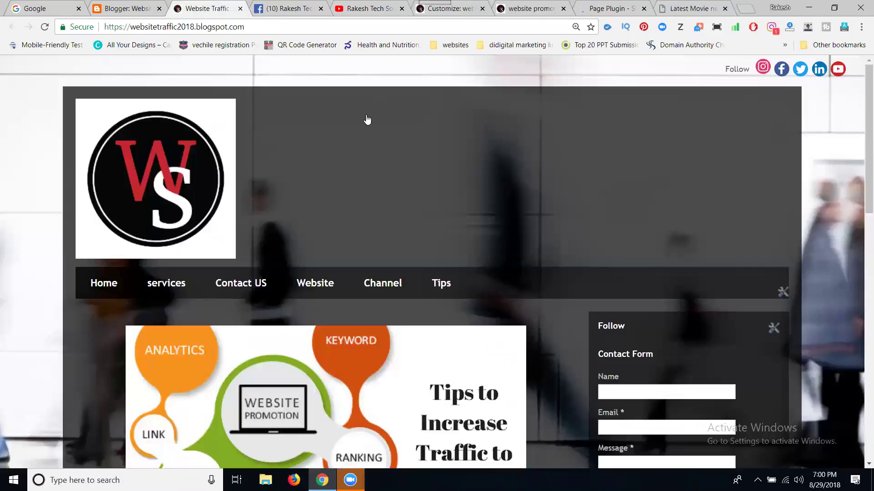
pyautogui.scroll(-5, 366, 120)
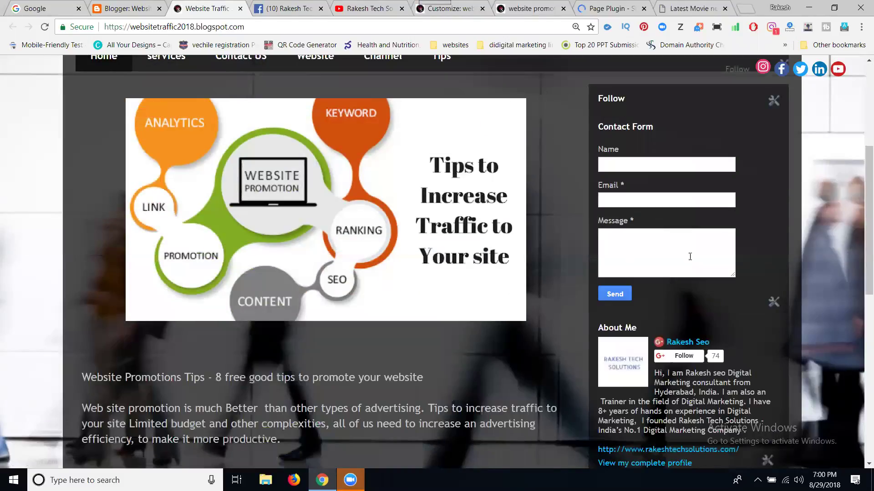
pyautogui.scroll(-2, 693, 222)
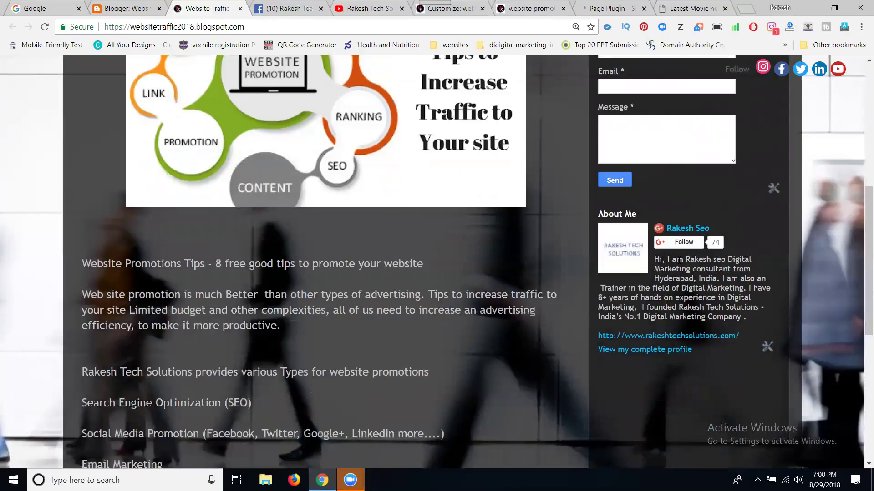
pyautogui.click(675, 246)
pyautogui.click(603, 8)
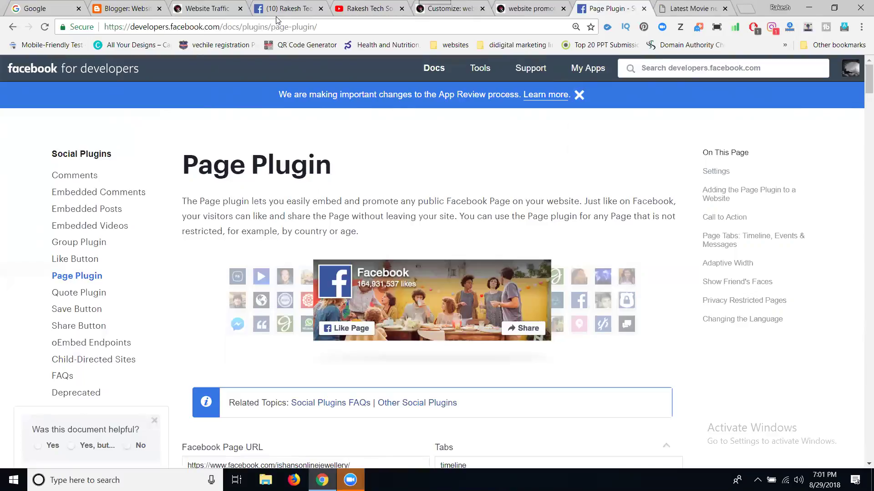
pyautogui.click(290, 6)
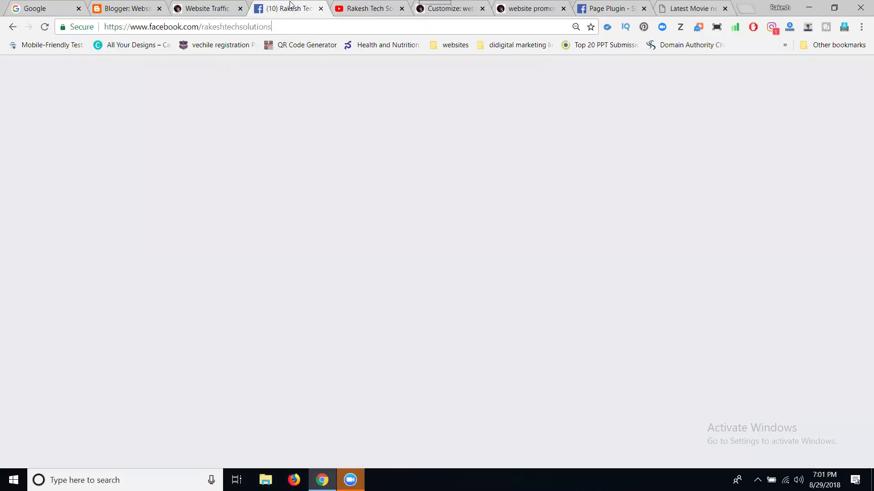
pyautogui.click(285, 23)
pyautogui.hotkey('ctrl', 'c')
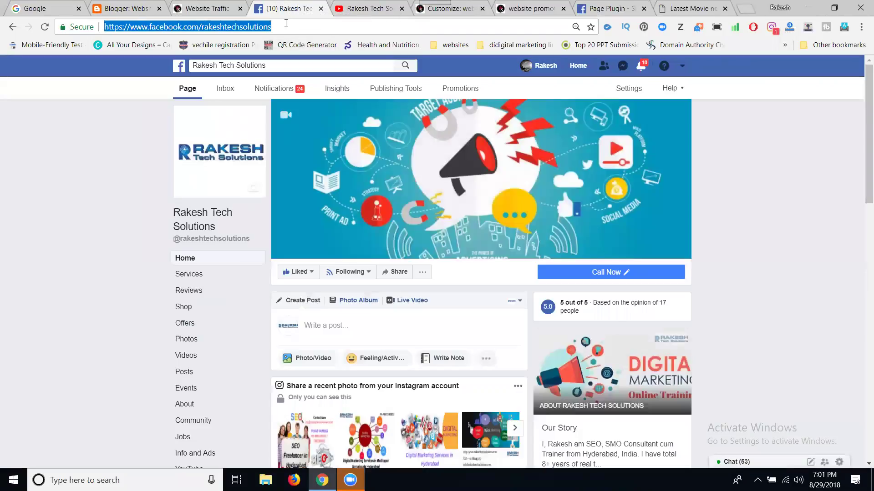
pyautogui.click(592, 8)
pyautogui.scroll(-5, 387, 146)
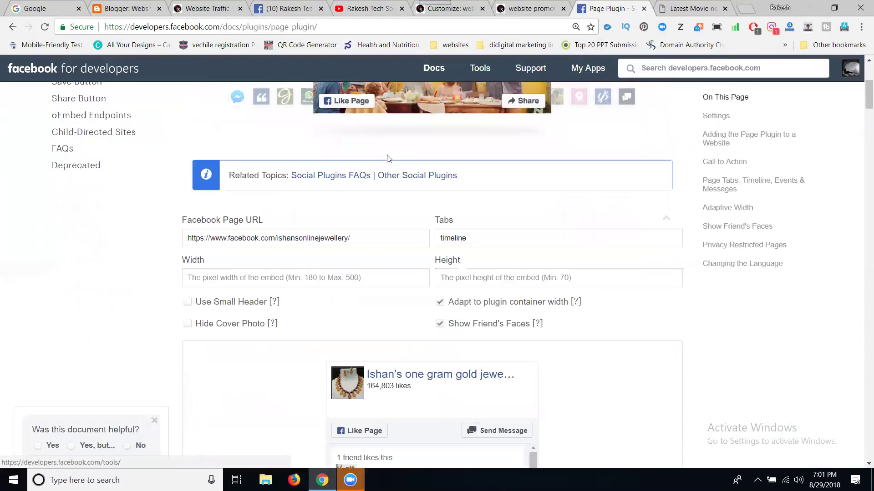
pyautogui.tripleClick(274, 239)
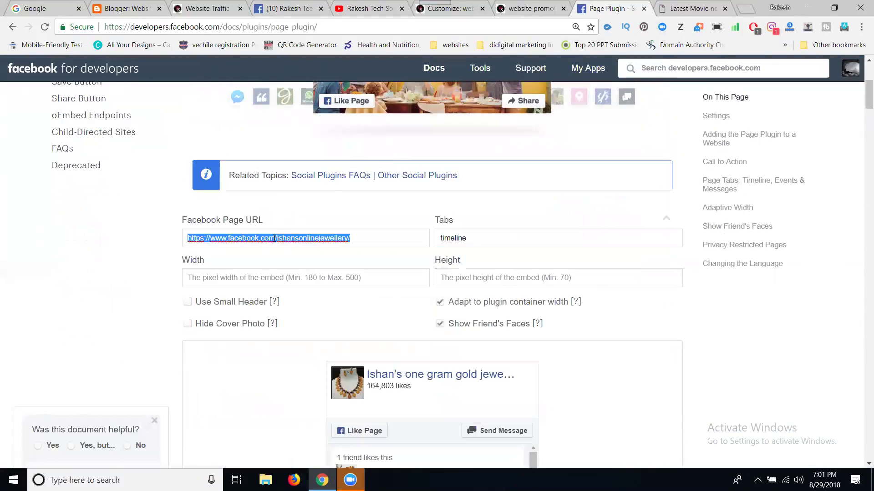
pyautogui.hotkey('ctrl', 'v')
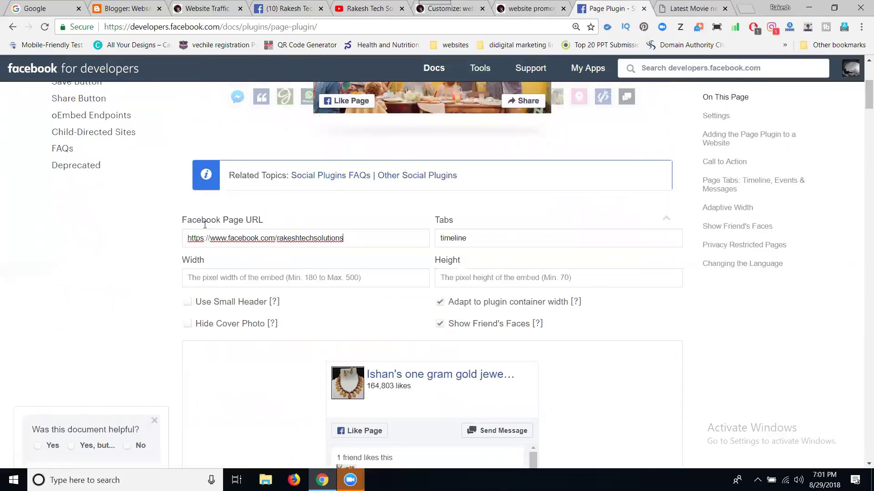
pyautogui.scroll(-4, 203, 225)
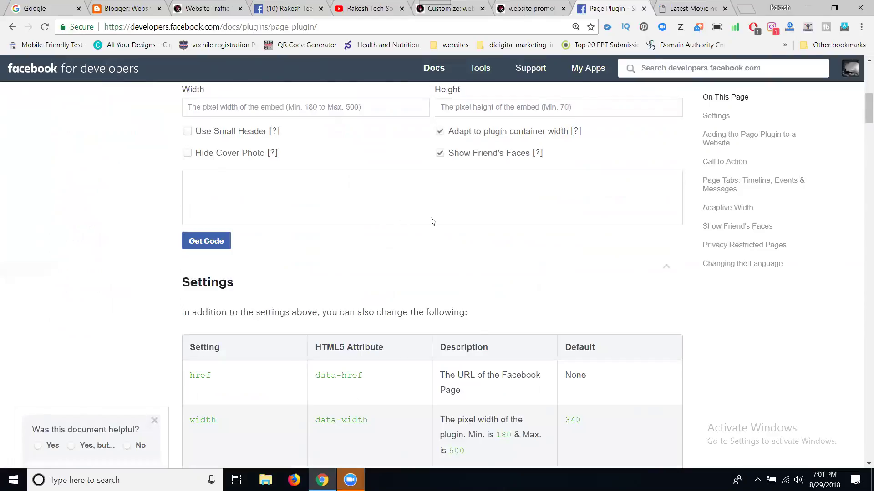
pyautogui.scroll(2, 424, 217)
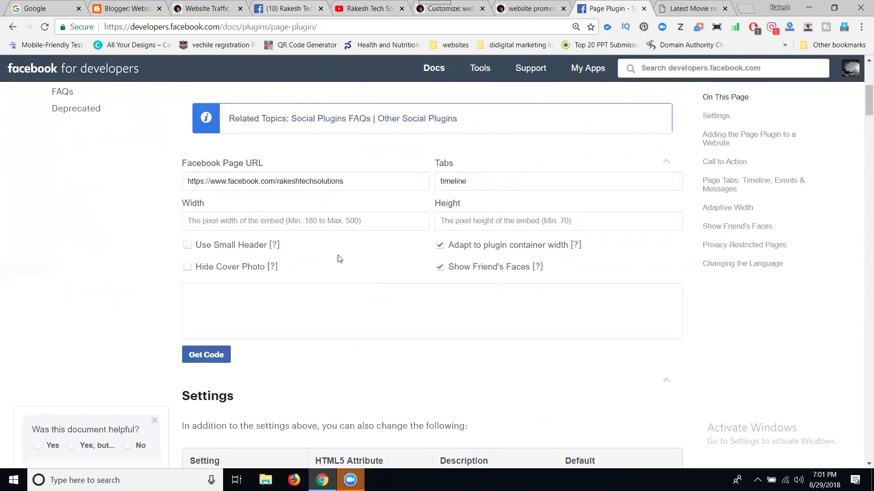
pyautogui.click(282, 9)
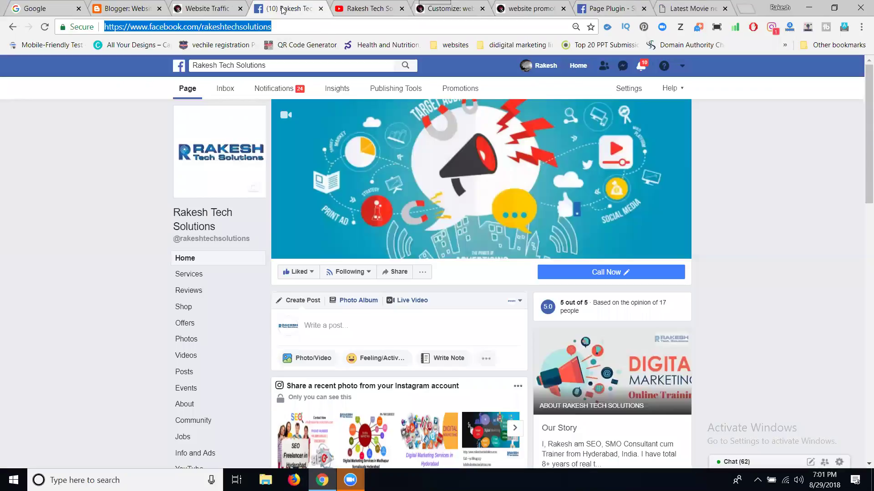
pyautogui.moveTo(198, 27); pyautogui.dragTo(271, 27)
pyautogui.write('/')
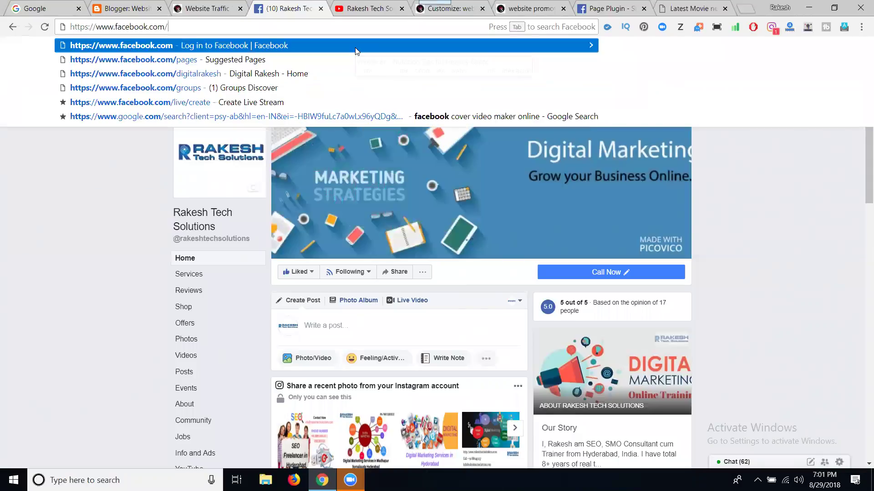
pyautogui.write('digitalrakesh')
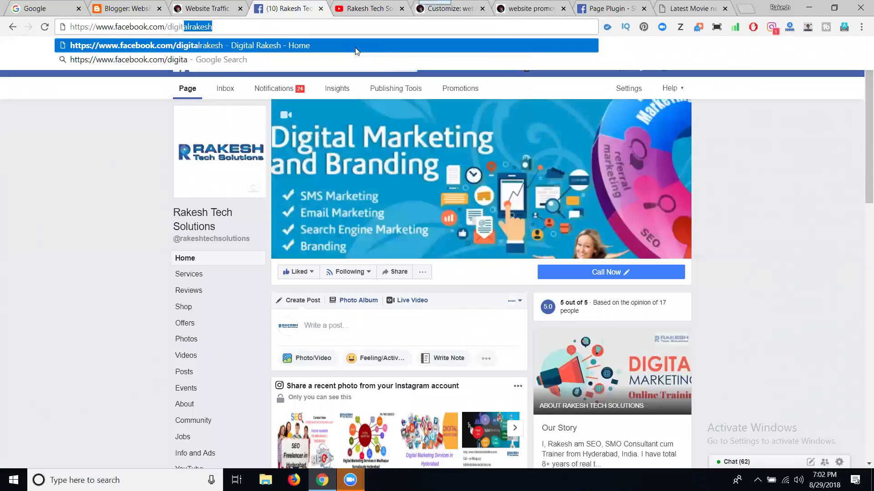
pyautogui.click(355, 47)
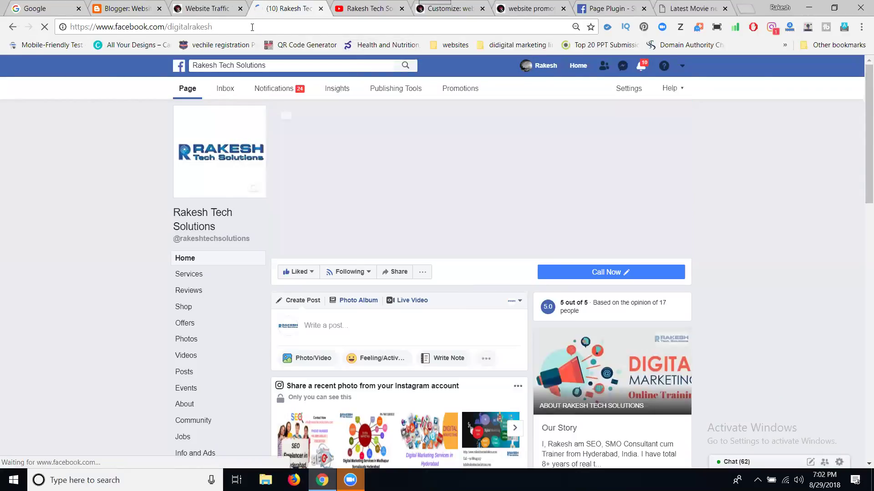
pyautogui.click(252, 27)
pyautogui.hotkey('ctrl', 'c')
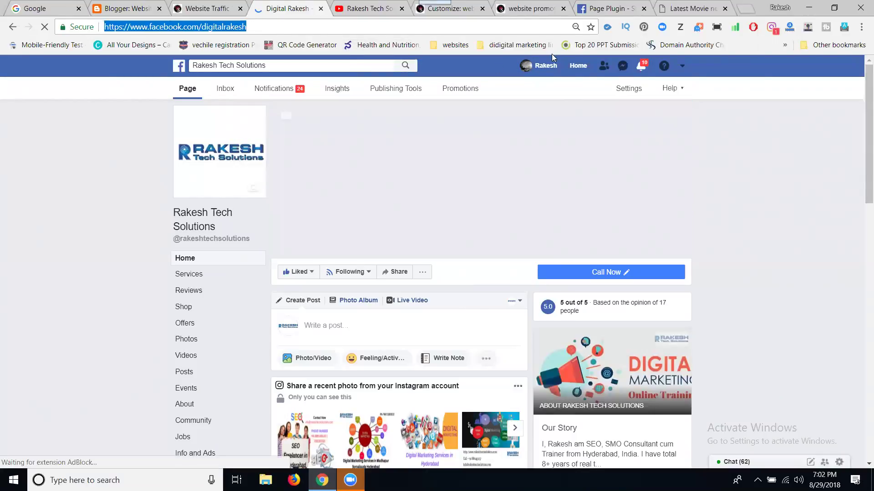
pyautogui.click(603, 14)
pyautogui.click(352, 176)
pyautogui.hotkey('ctrl', 'a')
pyautogui.hotkey('ctrl', 'v')
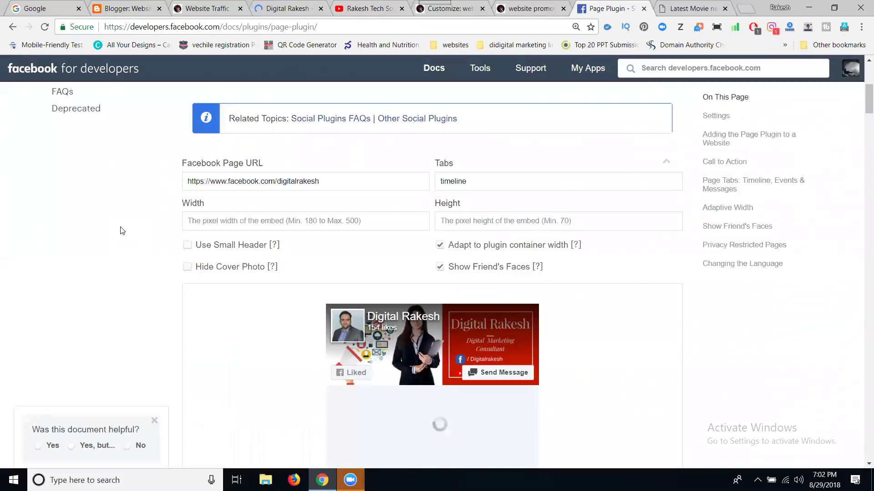
# Step: Check the plugin preview and size options, and turn off Show Friend's Faces
pyautogui.scroll(-2, 413, 253)
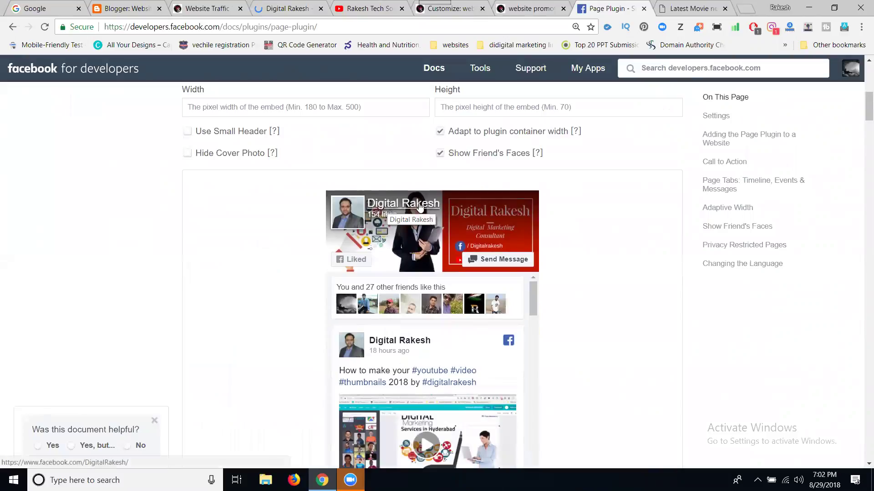
pyautogui.scroll(4, 169, 287)
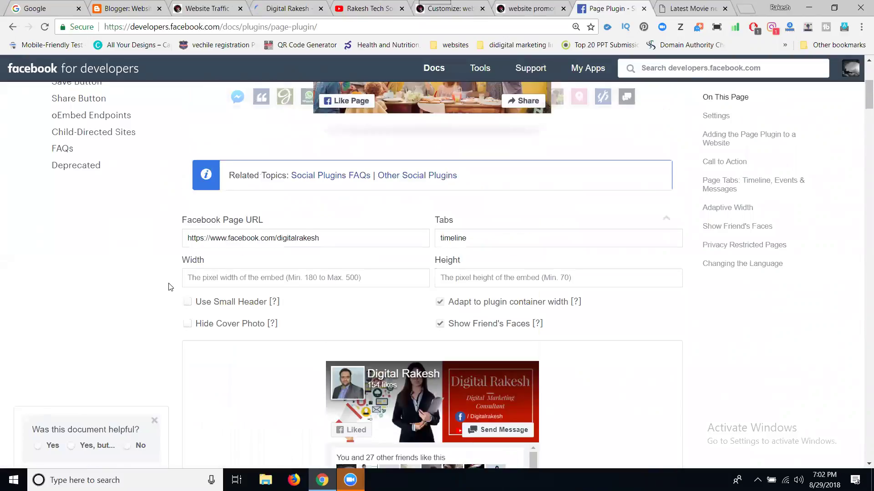
pyautogui.scroll(1, 170, 287)
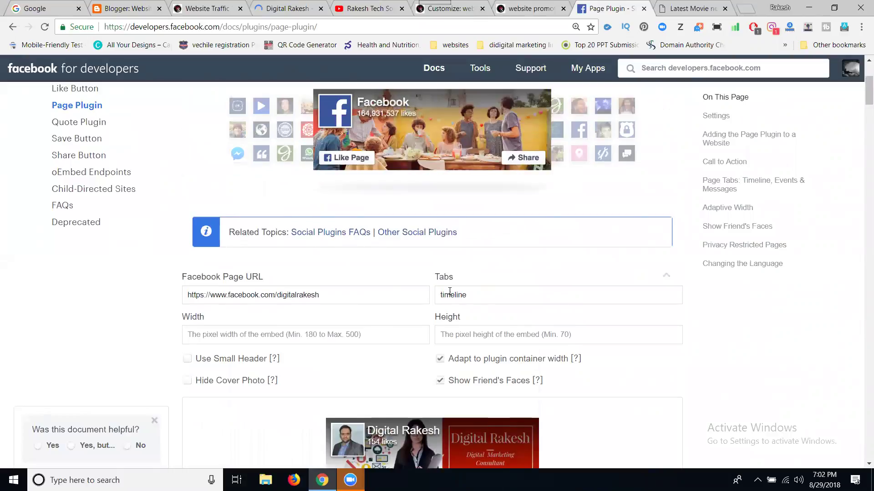
pyautogui.scroll(-2, 195, 247)
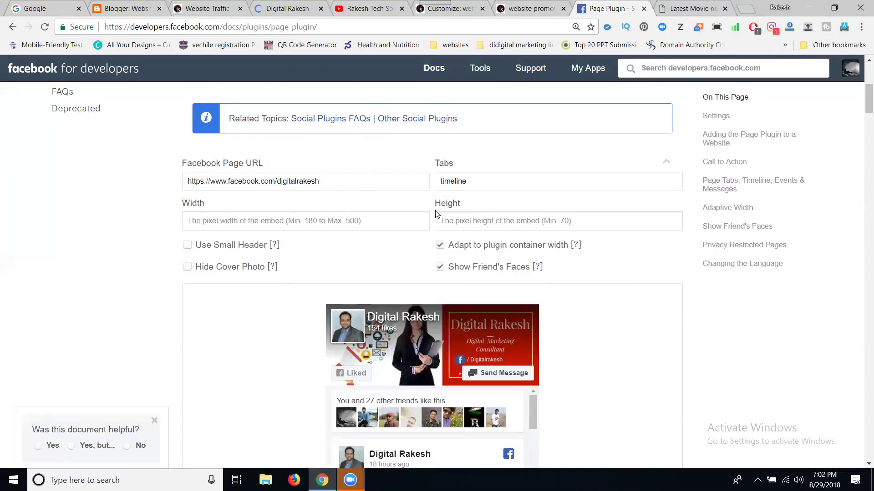
pyautogui.scroll(-2, 300, 187)
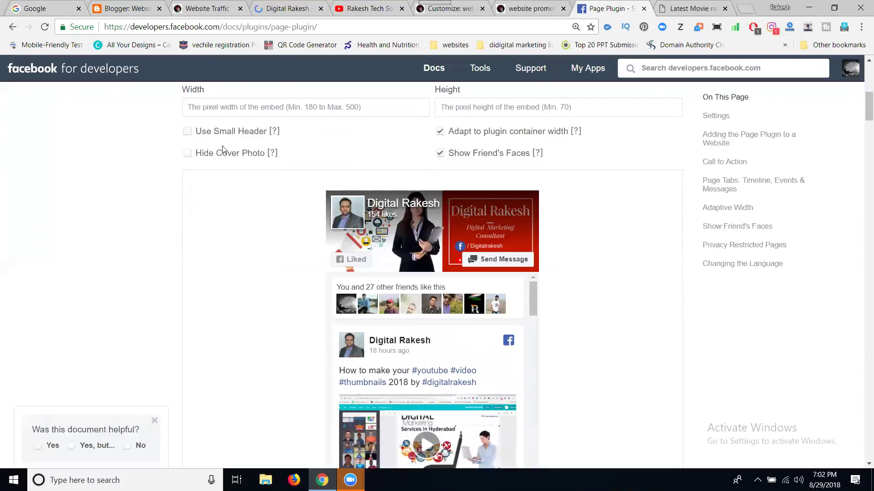
pyautogui.click(462, 158)
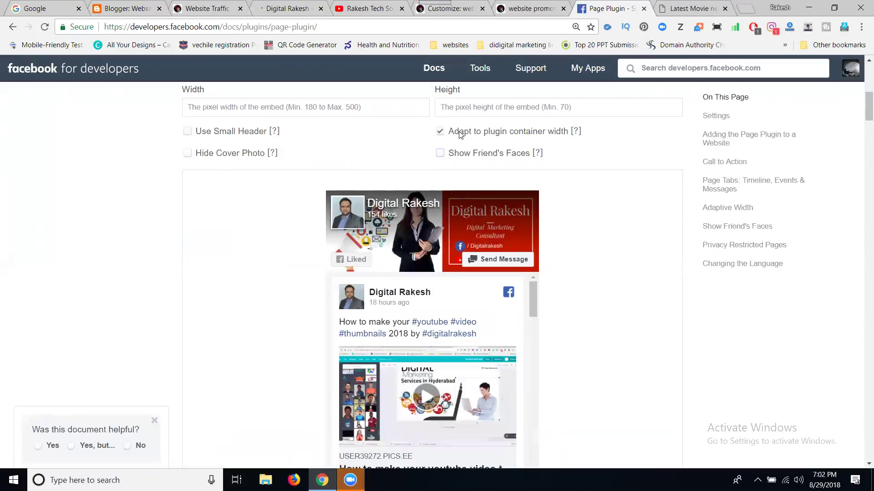
# Step: Generate the plugin's embed code and copy the Step 3 fb-page snippet from the JavaScript SDK version
pyautogui.scroll(1, 410, 159)
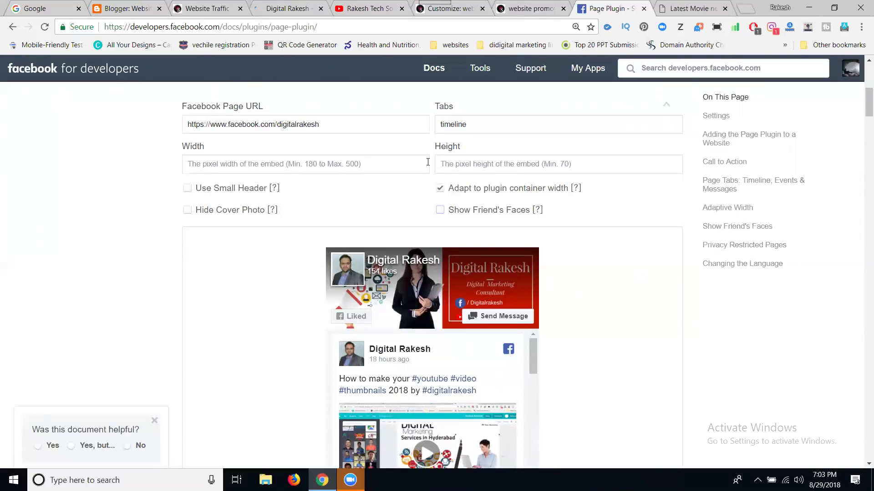
pyautogui.scroll(-6, 318, 200)
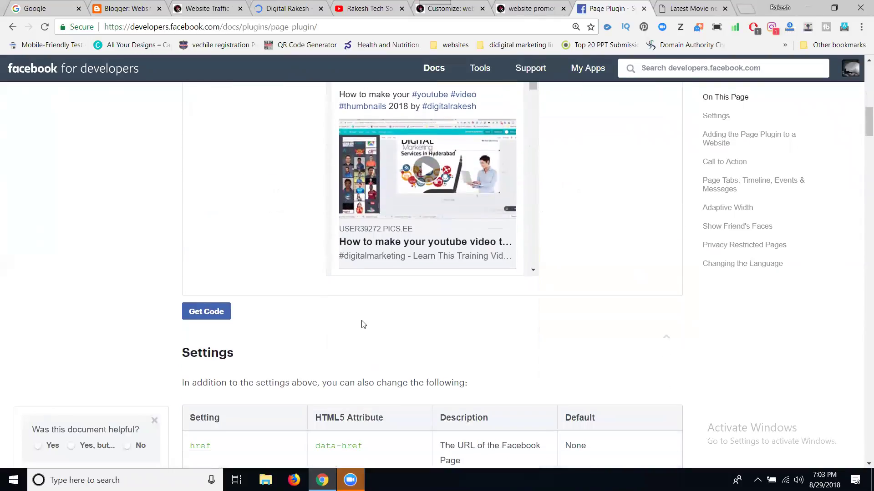
pyautogui.click(196, 318)
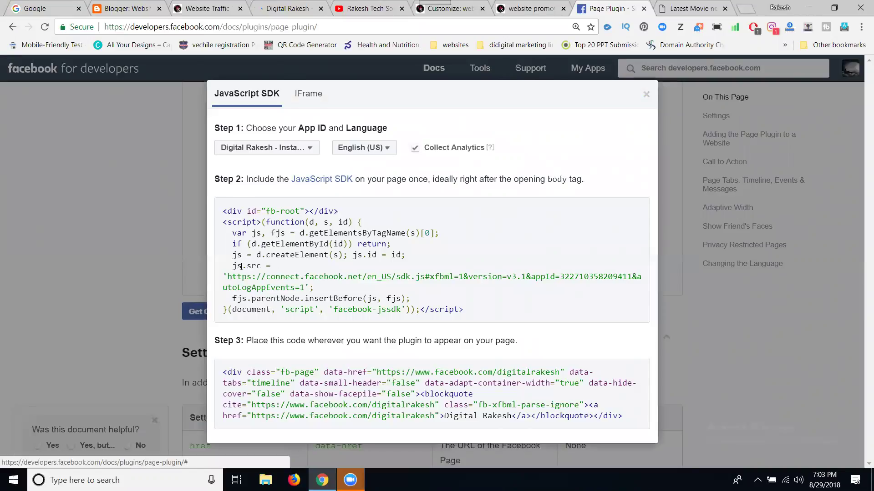
pyautogui.click(285, 395)
pyautogui.hotkey('ctrl', 'c')
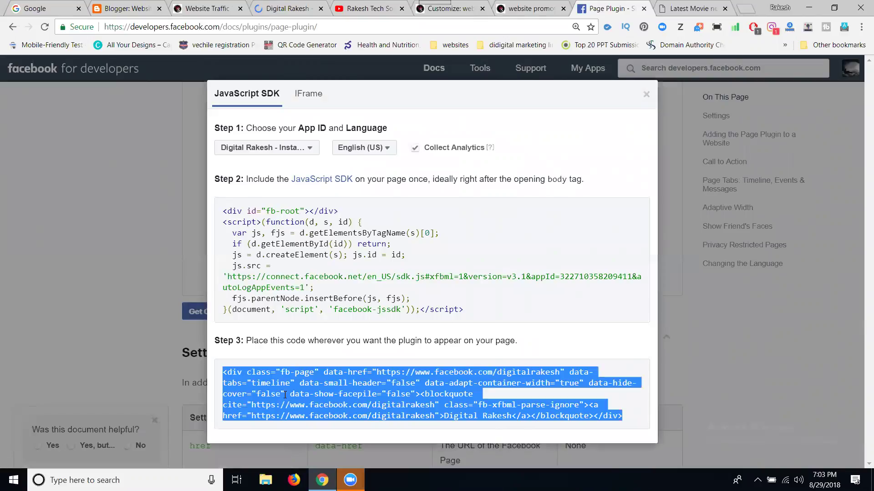
# Step: Switch to the Blogger layout and start a new HTML/JavaScript gadget in the sidebar-right-1 section
pyautogui.click(117, 10)
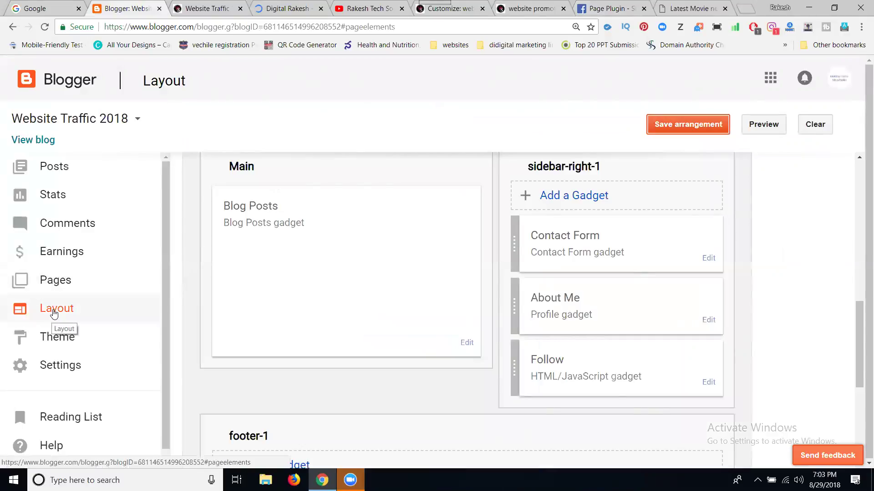
pyautogui.click(561, 201)
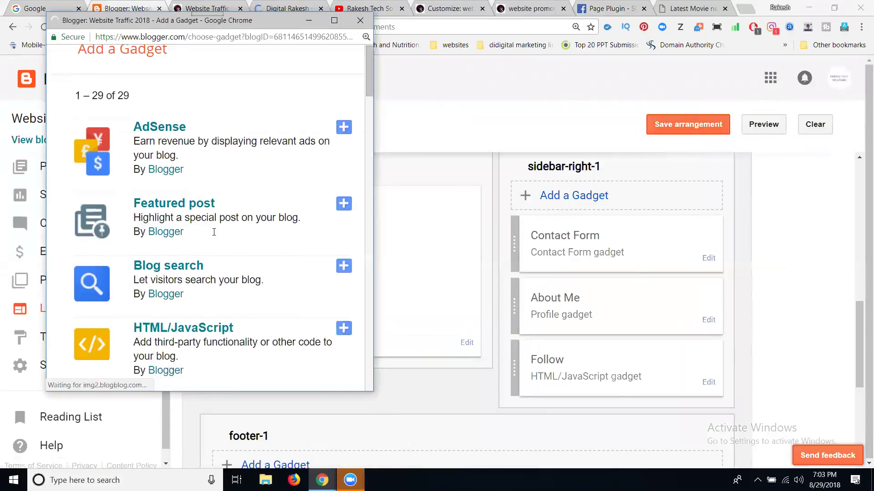
pyautogui.scroll(-1, 213, 232)
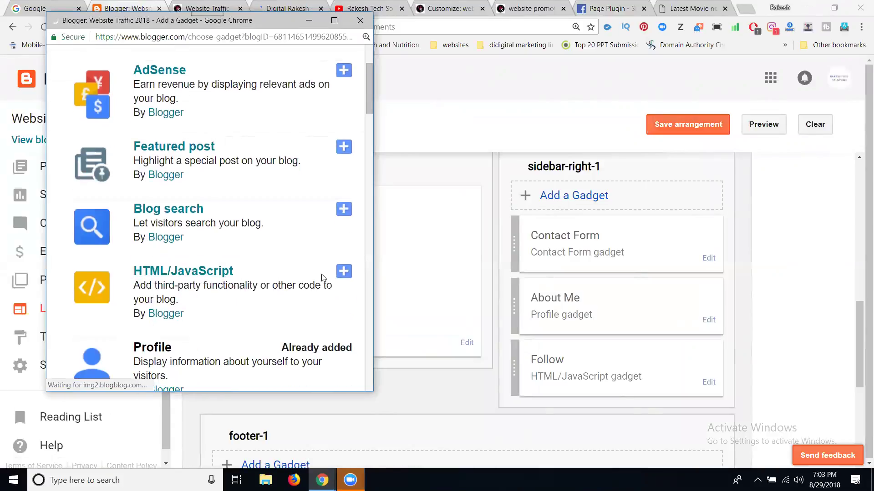
pyautogui.click(341, 271)
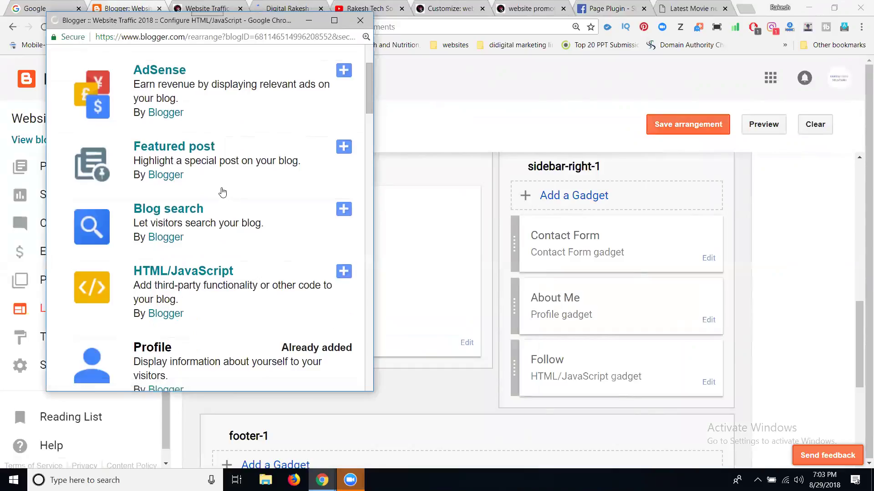
# Step: Title the gadget "Digital rakesh", paste the copied fb-page snippet as its content, and save it
pyautogui.click(154, 167)
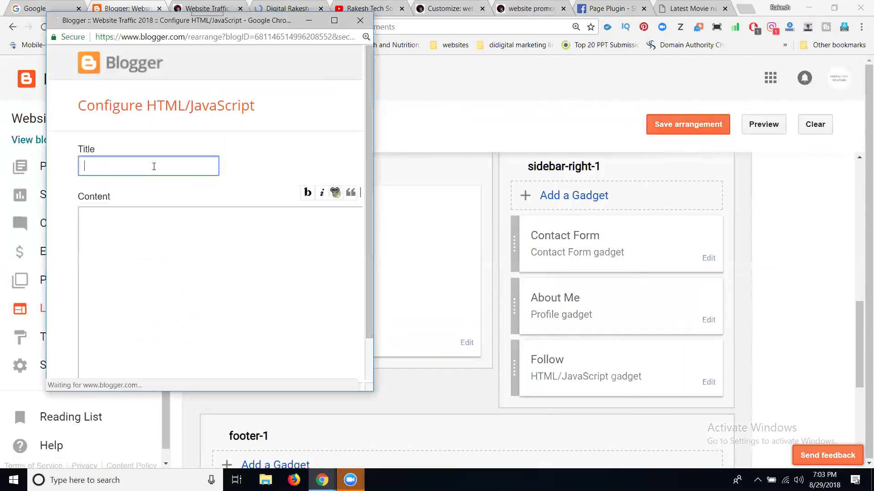
pyautogui.write('Digital rakesh')
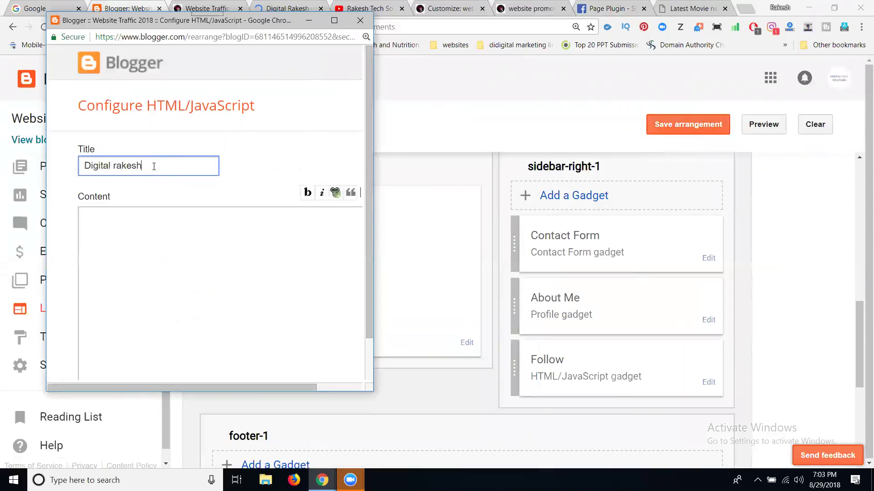
pyautogui.click(146, 222)
pyautogui.hotkey('ctrl', 'v')
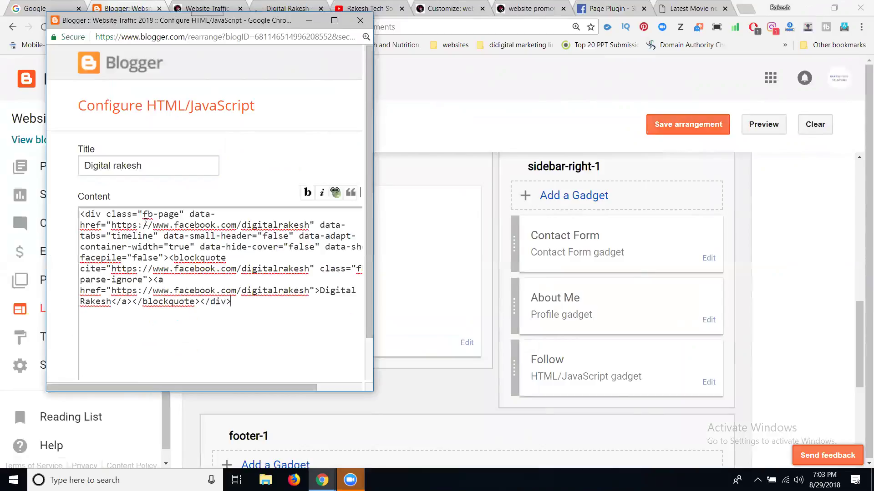
pyautogui.scroll(-1, 45, 223)
pyautogui.scroll(-1, 109, 318)
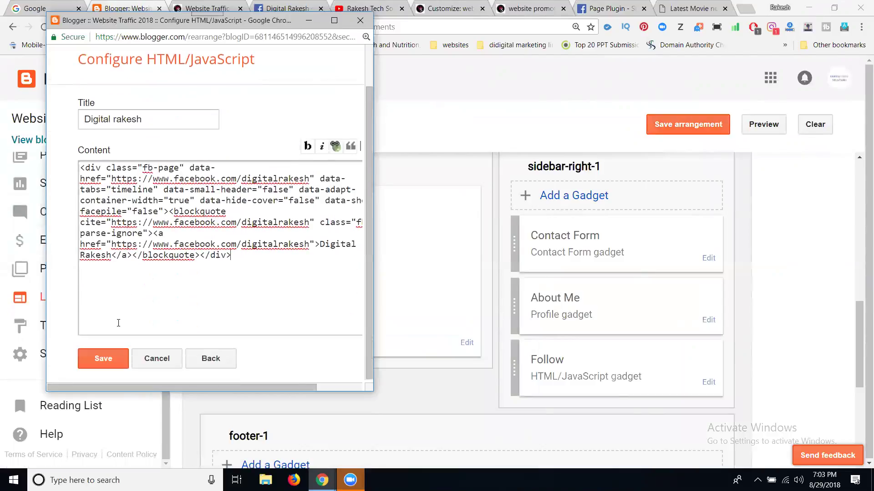
pyautogui.click(110, 356)
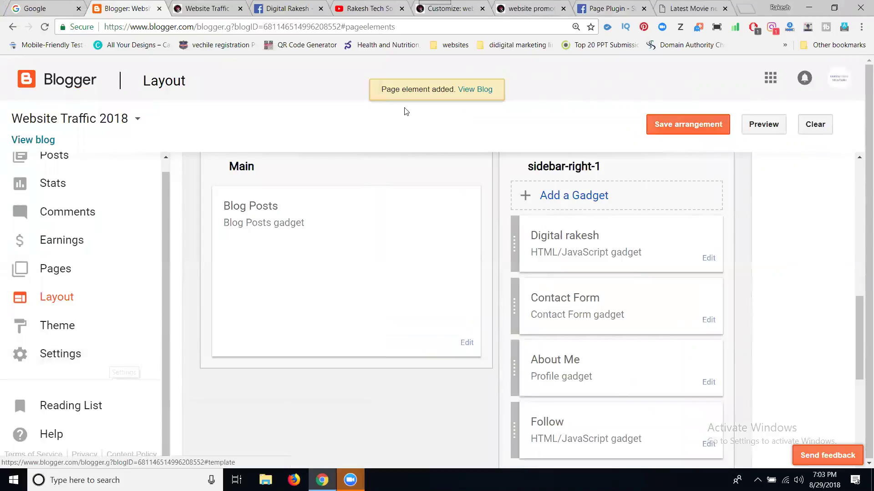
# Step: Return to the Facebook Page Plugin code and copy the entire Step 2 JavaScript SDK script, including the fb-root div
pyautogui.click(584, 10)
pyautogui.moveTo(463, 310); pyautogui.dragTo(223, 210)
pyautogui.hotkey('ctrl', 'c')
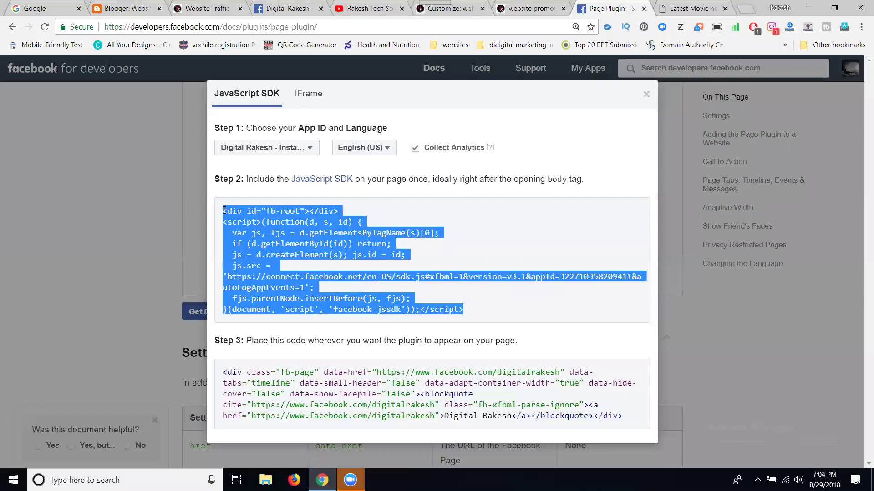
# Step: Go back to the Blogger layout and start a second HTML/JavaScript gadget in sidebar-right-1
pyautogui.click(110, 9)
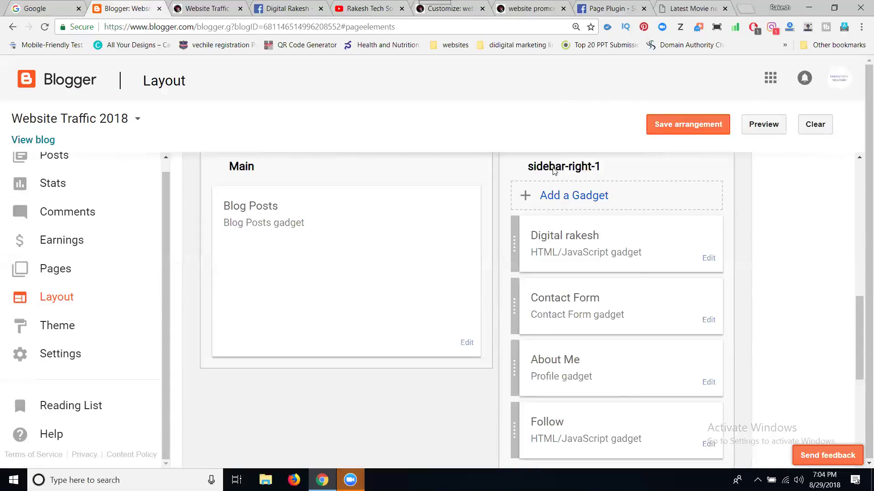
pyautogui.click(566, 197)
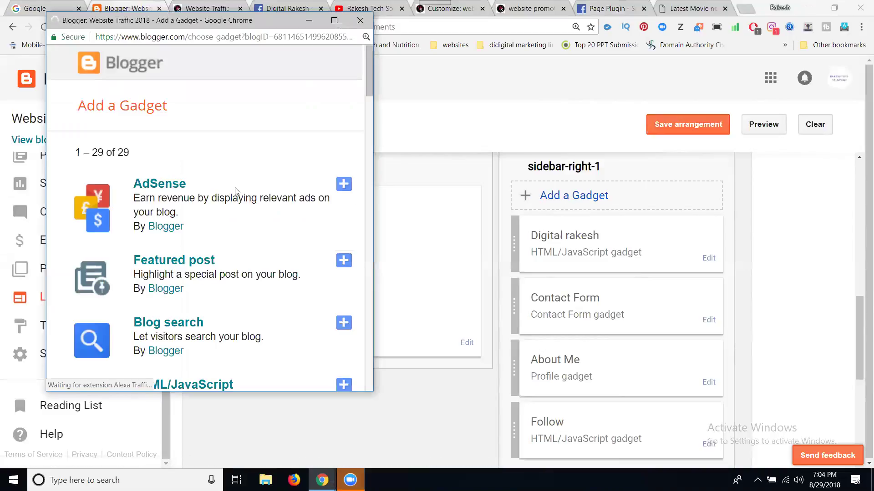
pyautogui.scroll(-2, 223, 255)
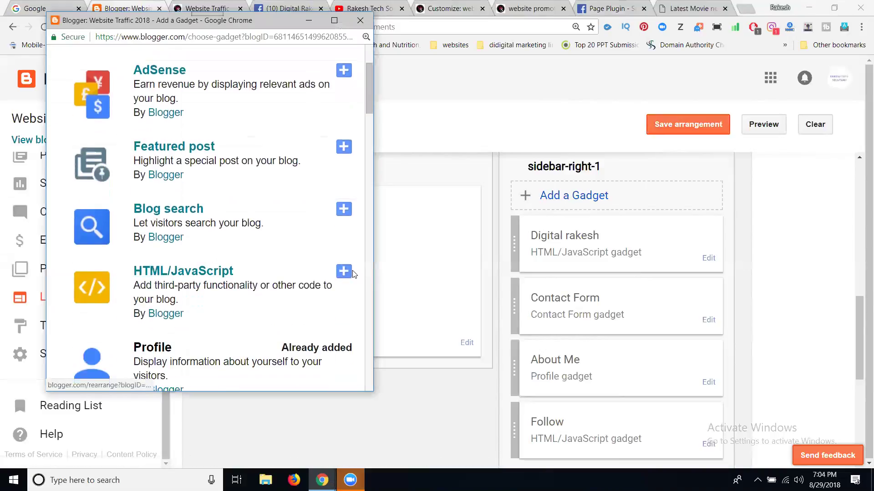
pyautogui.click(344, 272)
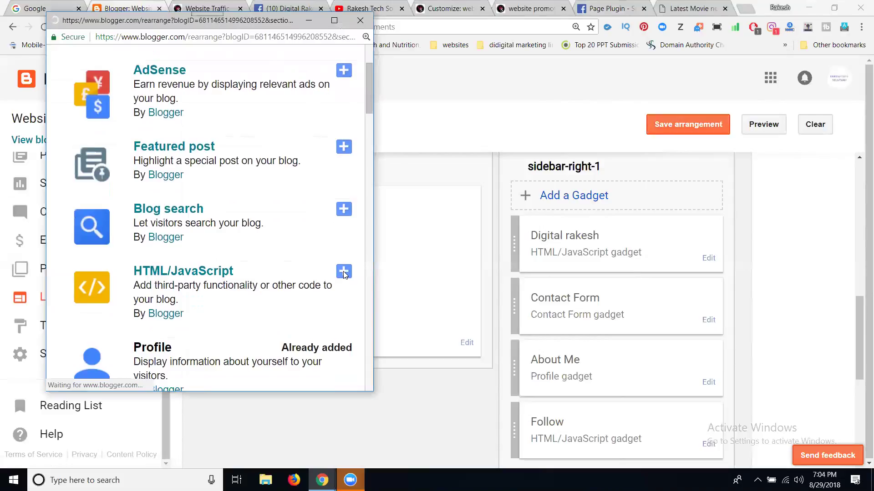
# Step: Paste the JavaScript SDK script as the untitled gadget's content, save the gadget, and save the layout arrangement
pyautogui.click(178, 246)
pyautogui.hotkey('ctrl', 'v')
pyautogui.scroll(-1, 166, 255)
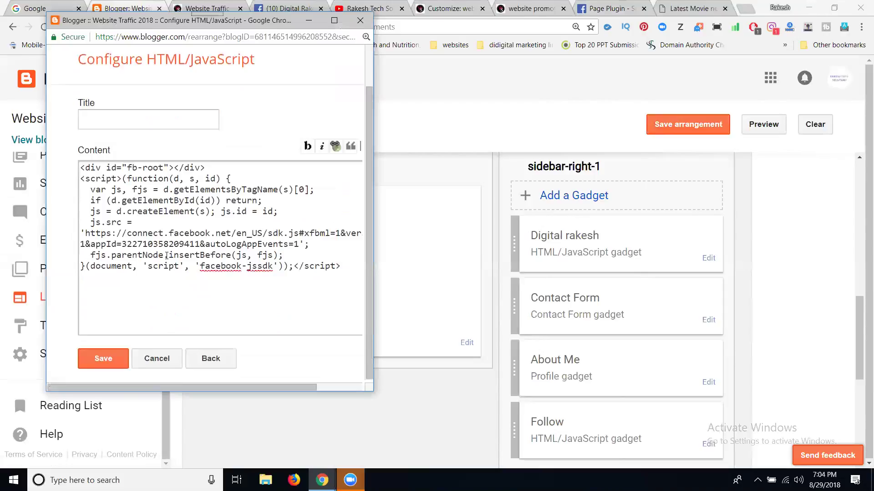
pyautogui.click(105, 365)
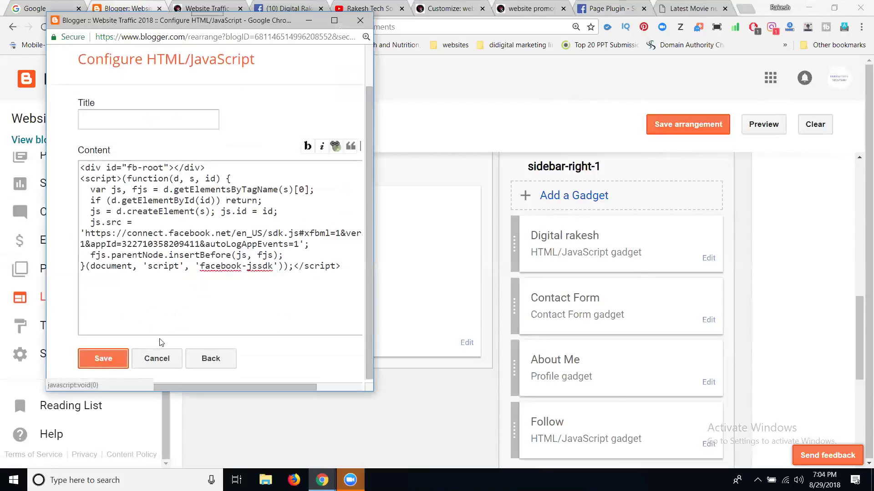
pyautogui.click(682, 130)
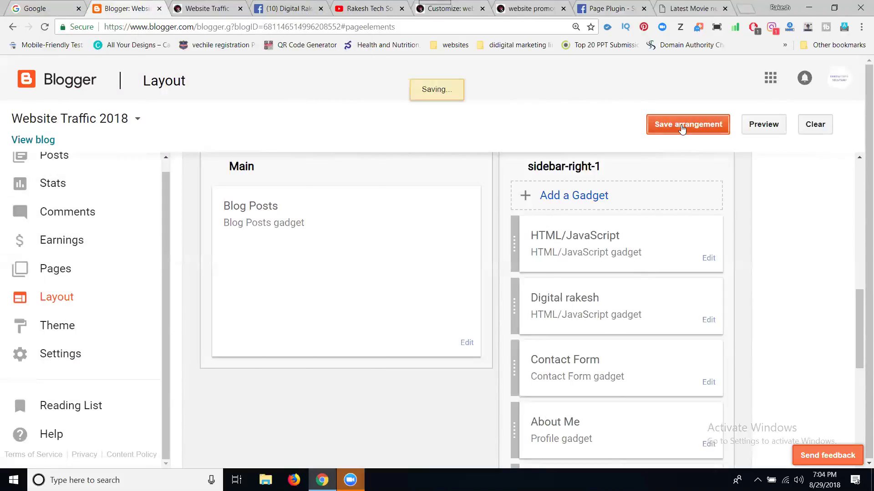
# Step: Reload the live blog at websitetraffic2018.blogspot.com and check the Facebook page plugin in its sidebar
pyautogui.click(202, 10)
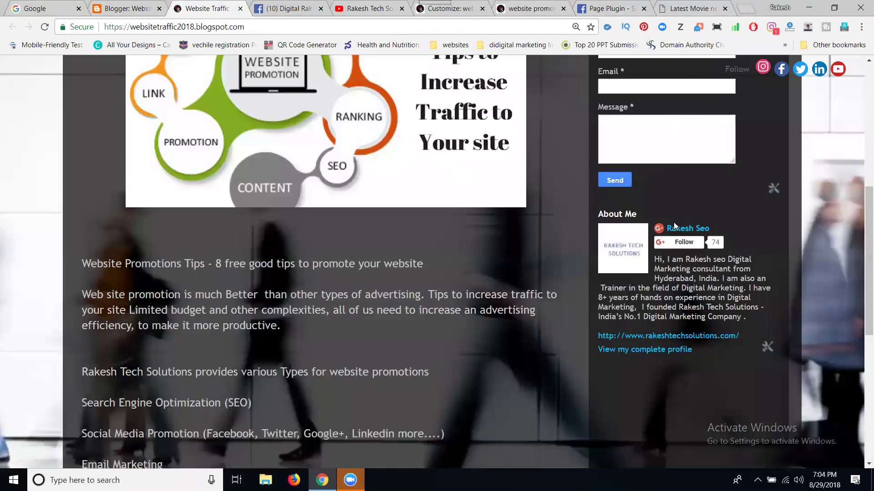
pyautogui.scroll(5, 675, 228)
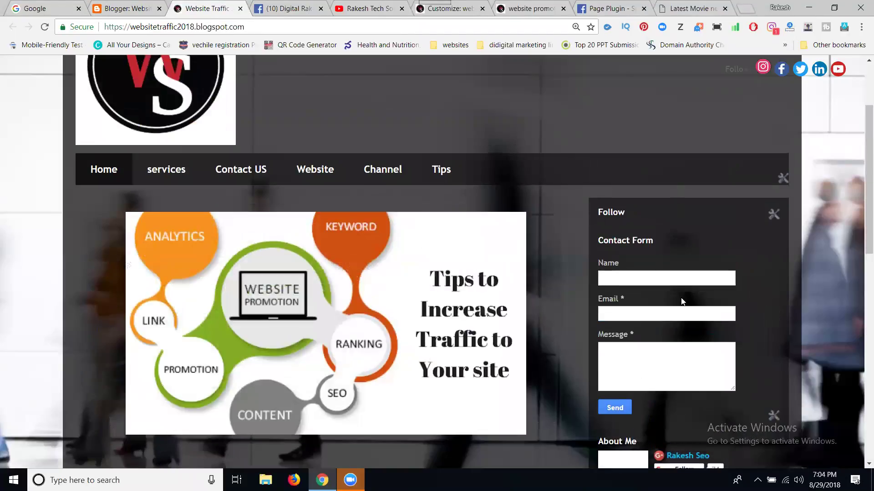
pyautogui.click(45, 27)
pyautogui.click(44, 27)
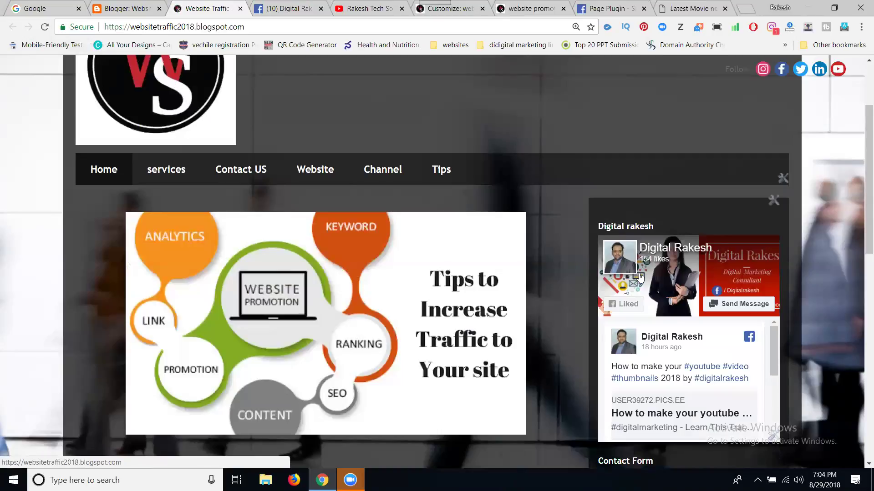
pyautogui.scroll(-3, 642, 282)
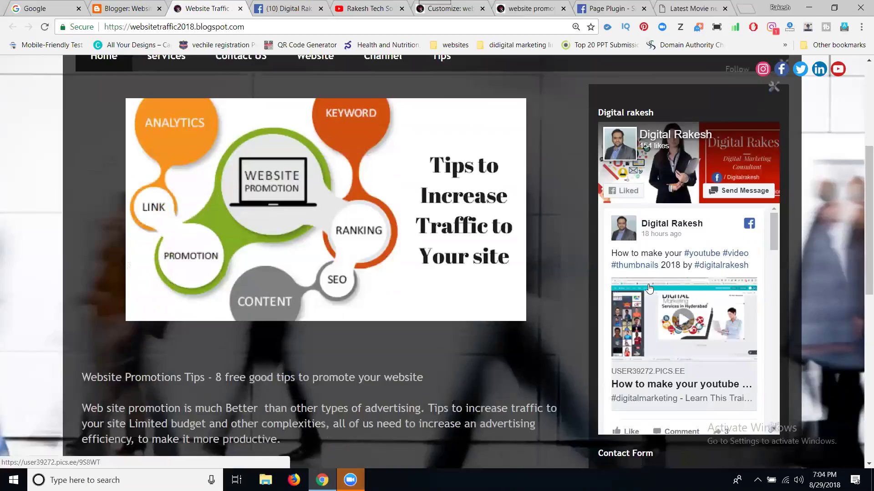